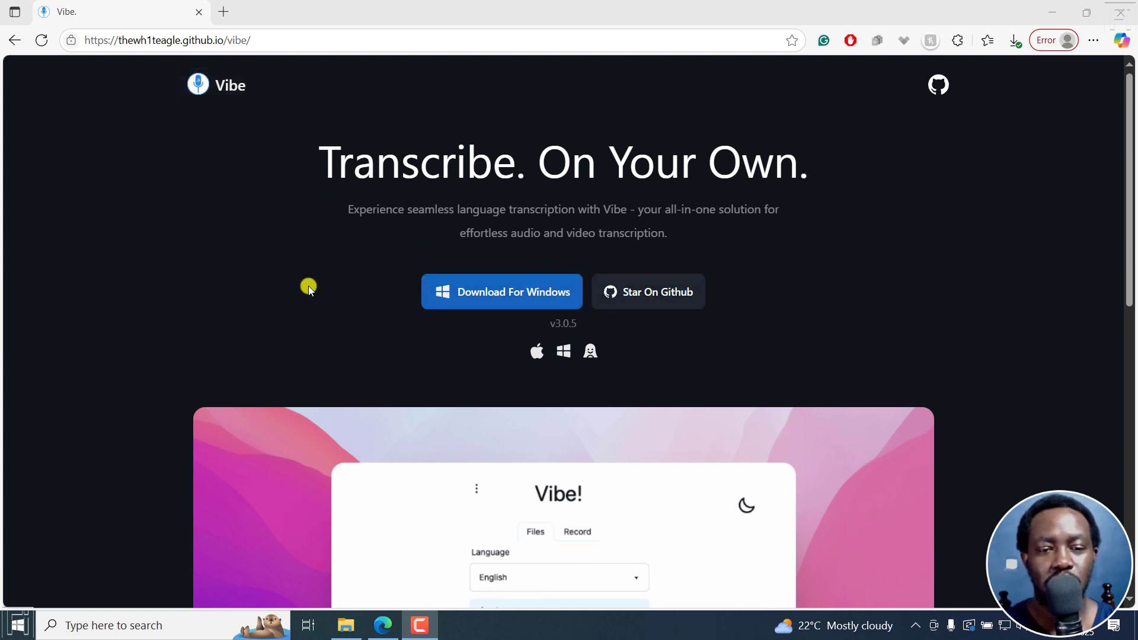
Check the Vibe video folder, launch the Vibe desktop app, and minimize the browser and folder windows.
click(345, 627)
click(635, 392)
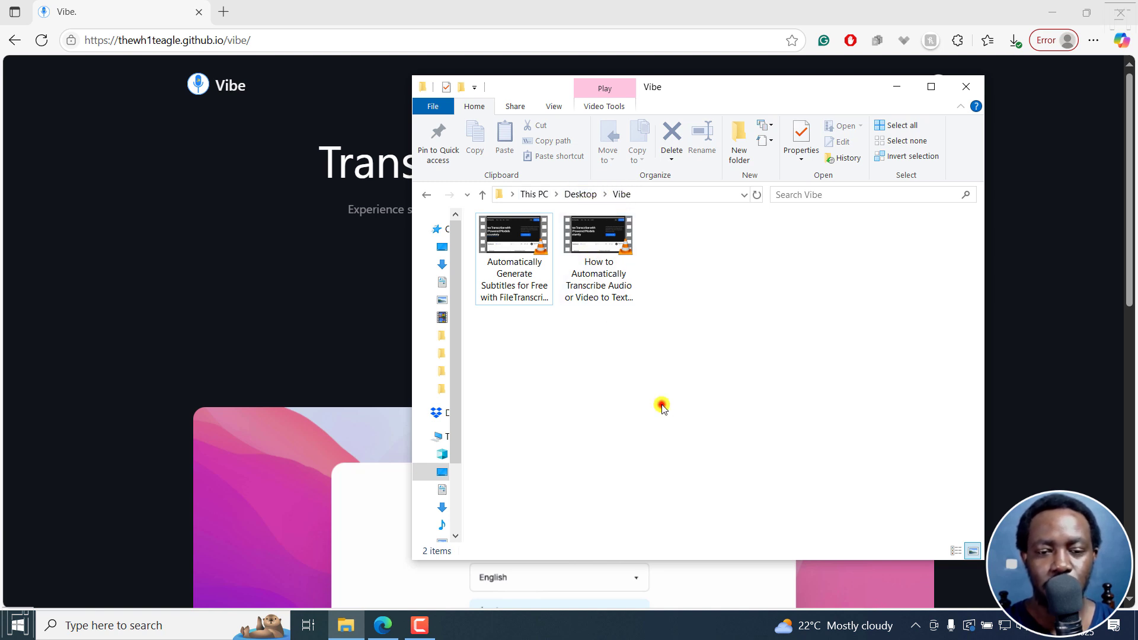
click(140, 627)
click(152, 338)
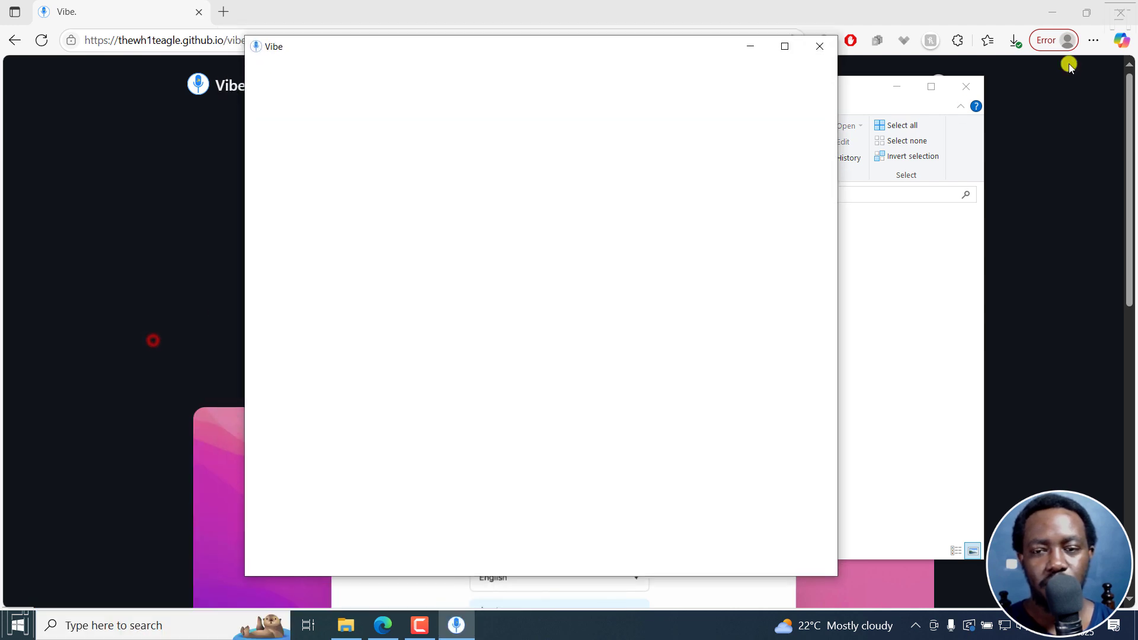
click(1050, 10)
click(896, 86)
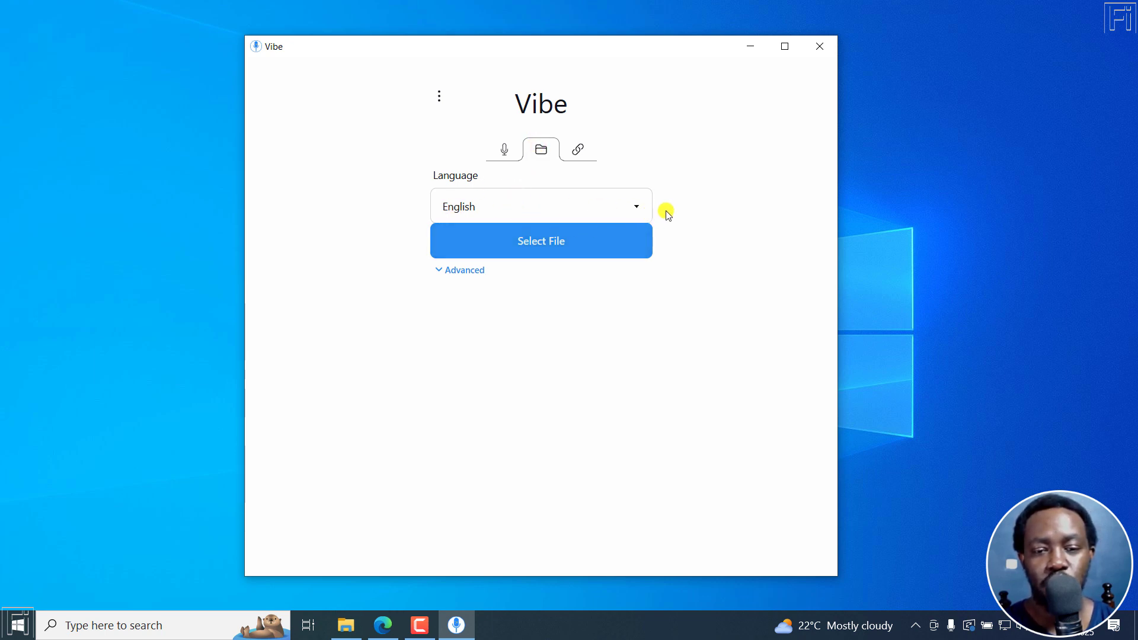
Examine the transcription language choices and the folder transcription options, including the folder picker, without changing anything.
click(634, 215)
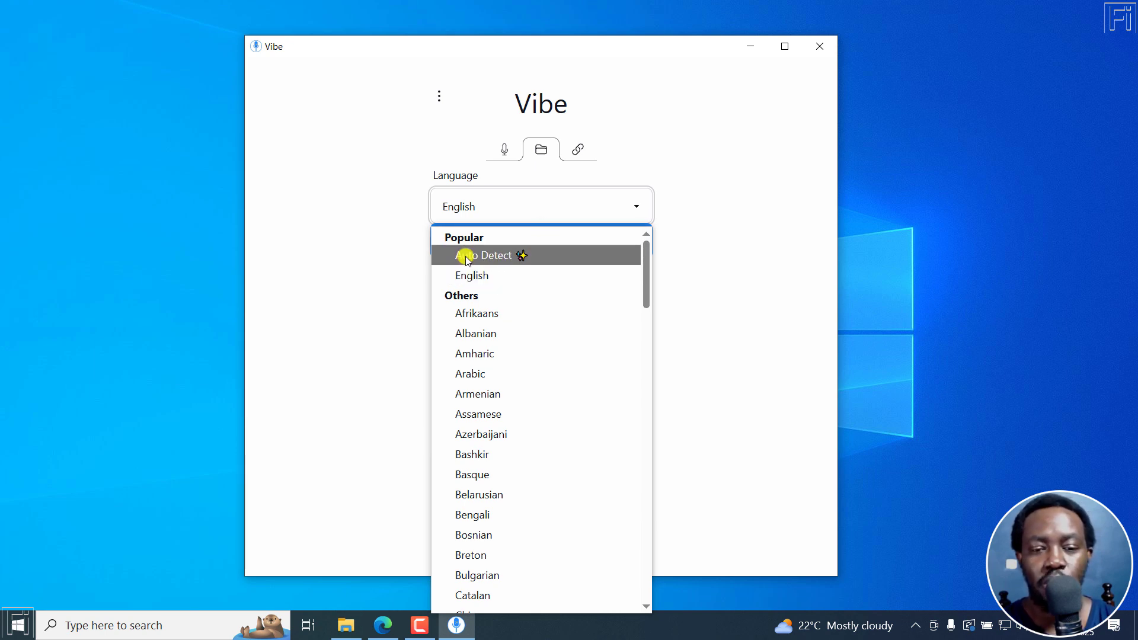
click(721, 203)
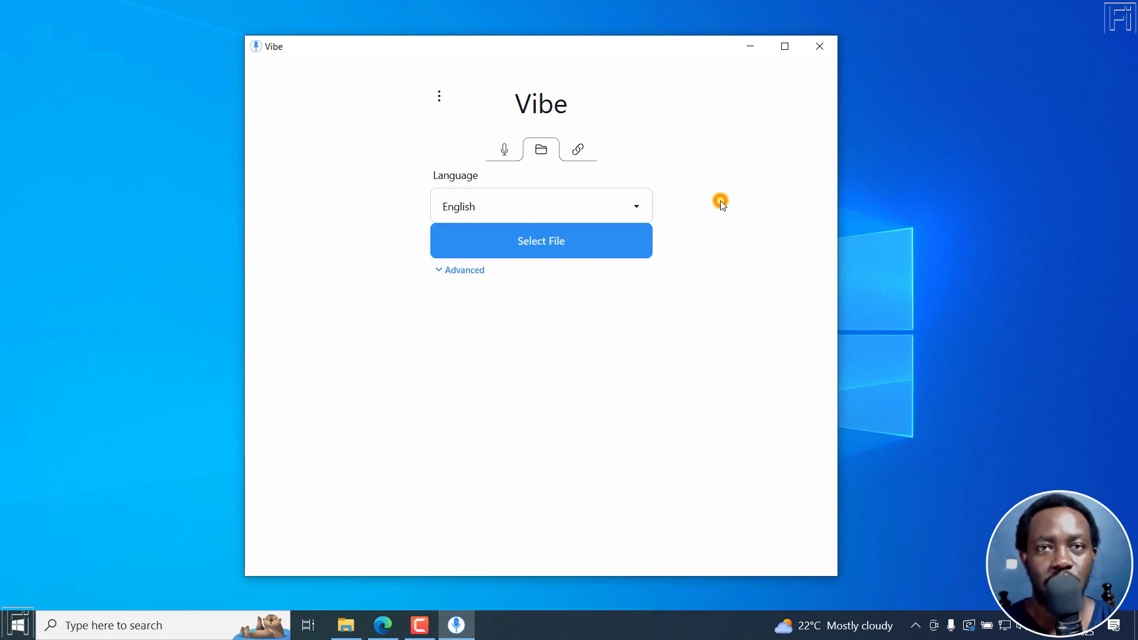
click(461, 274)
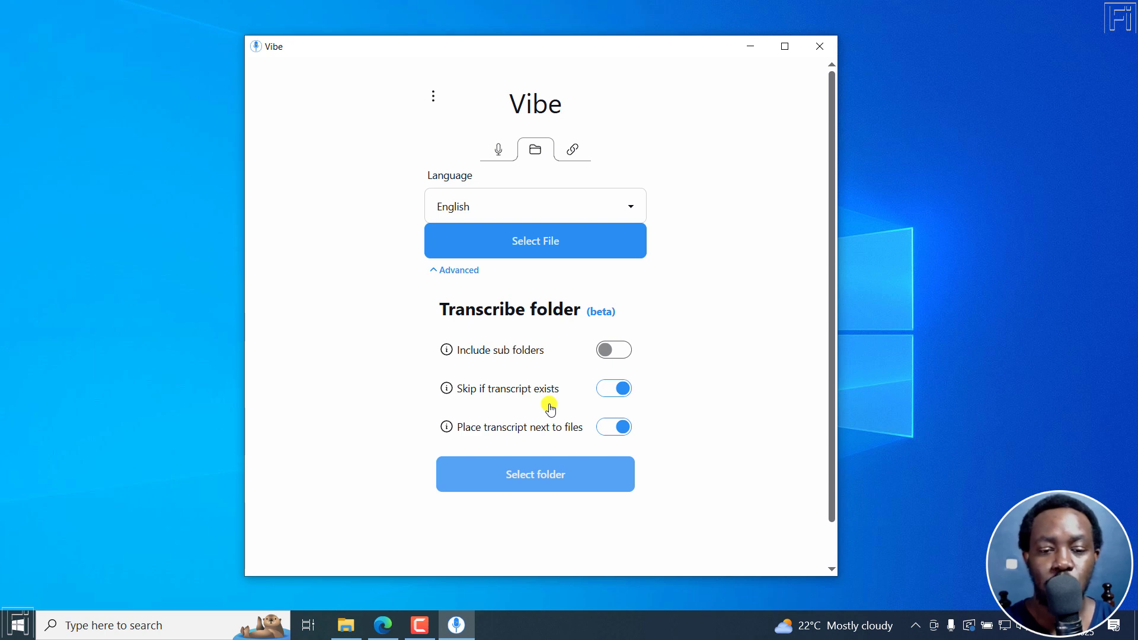
click(555, 463)
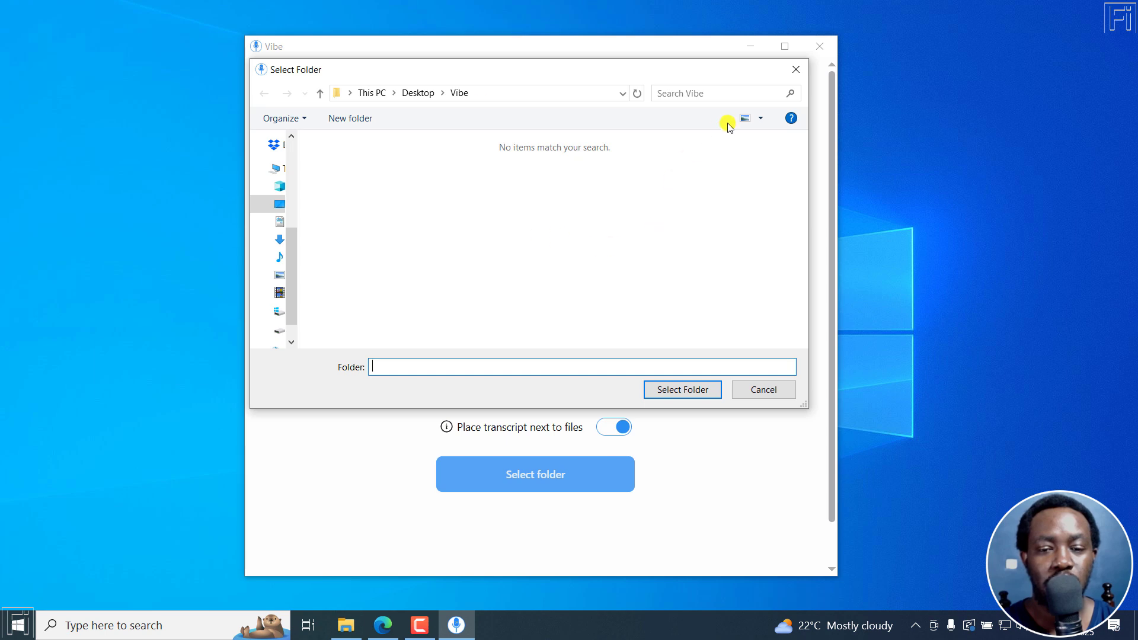
click(794, 70)
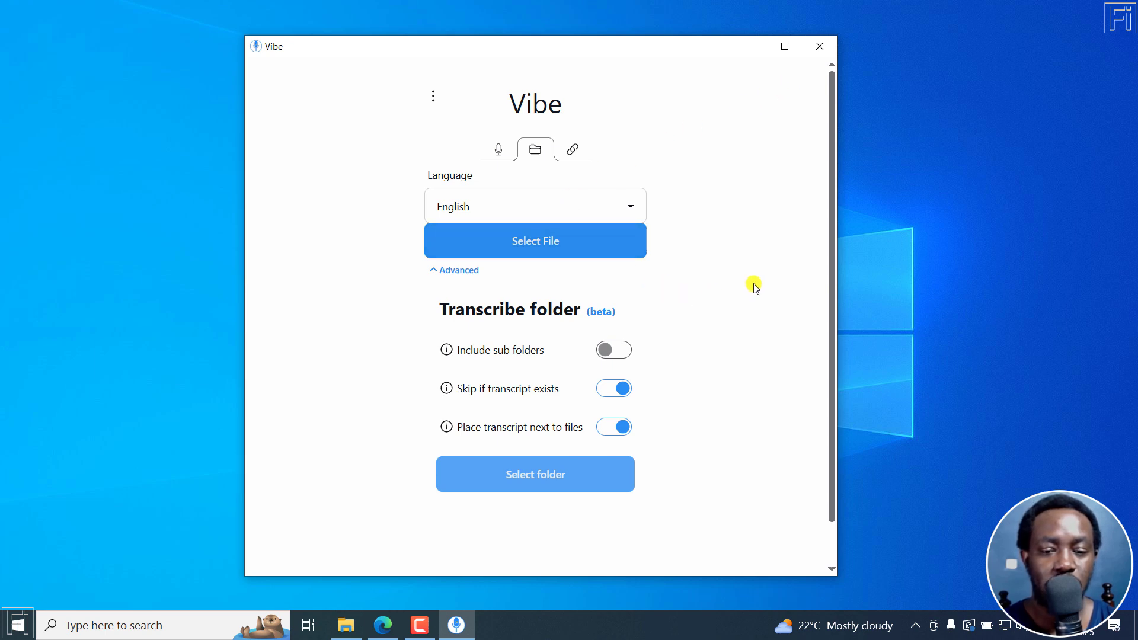
Load both FileTranscribe videos from the Vibe folder on the Desktop for transcription.
click(525, 240)
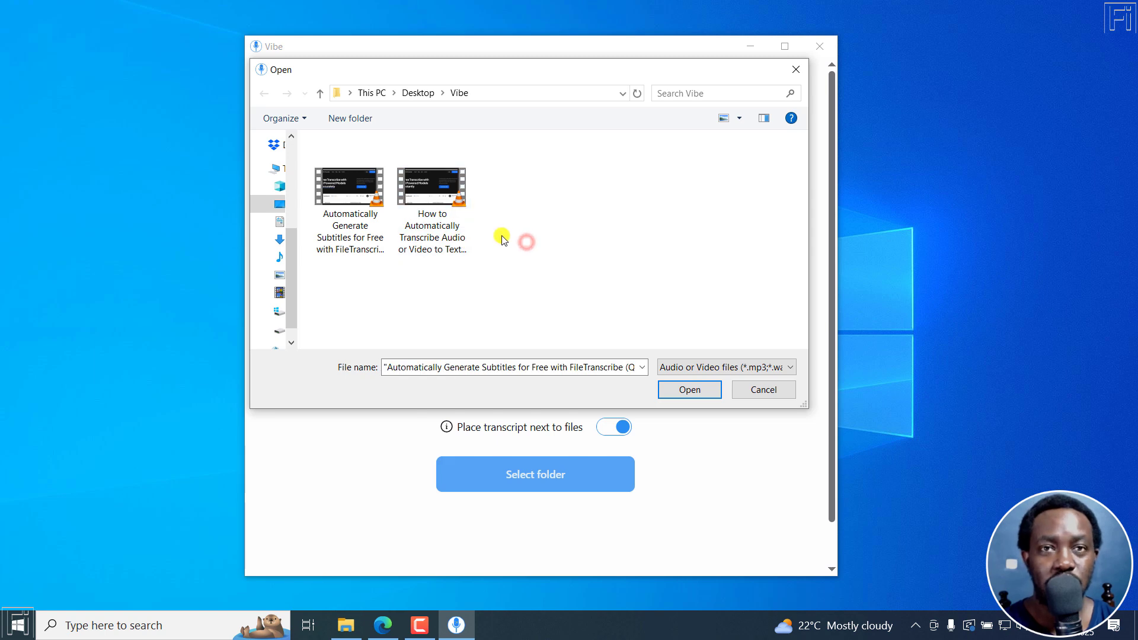
drag(502, 236, 349, 211)
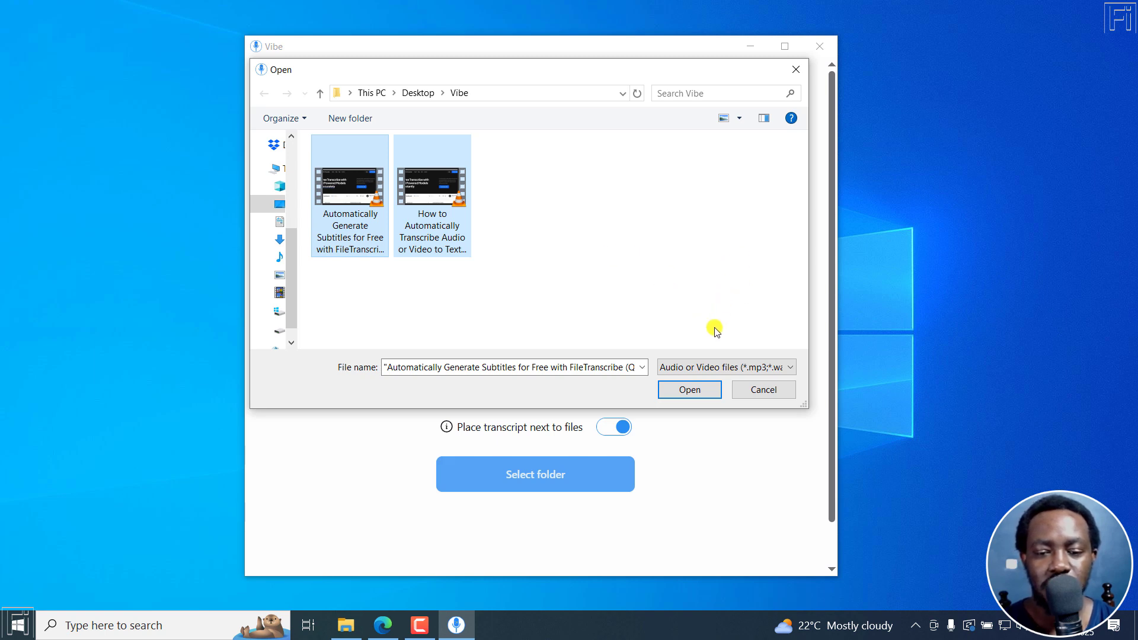
click(688, 388)
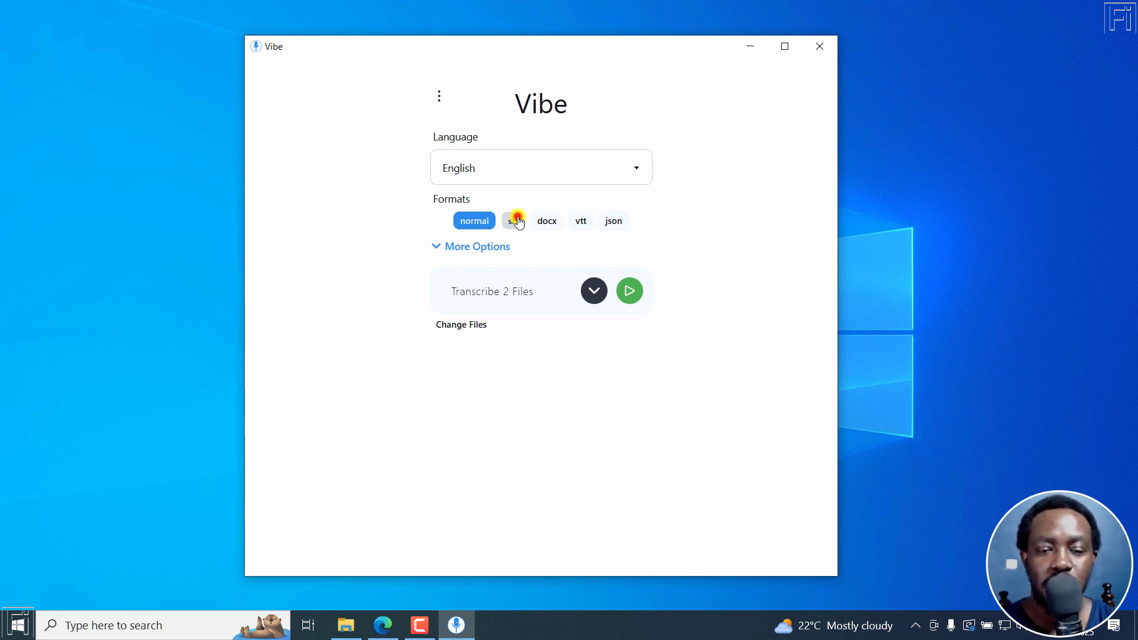
Try out the docx, vtt and json output formats, leaving only normal and srt enabled.
click(556, 221)
click(579, 221)
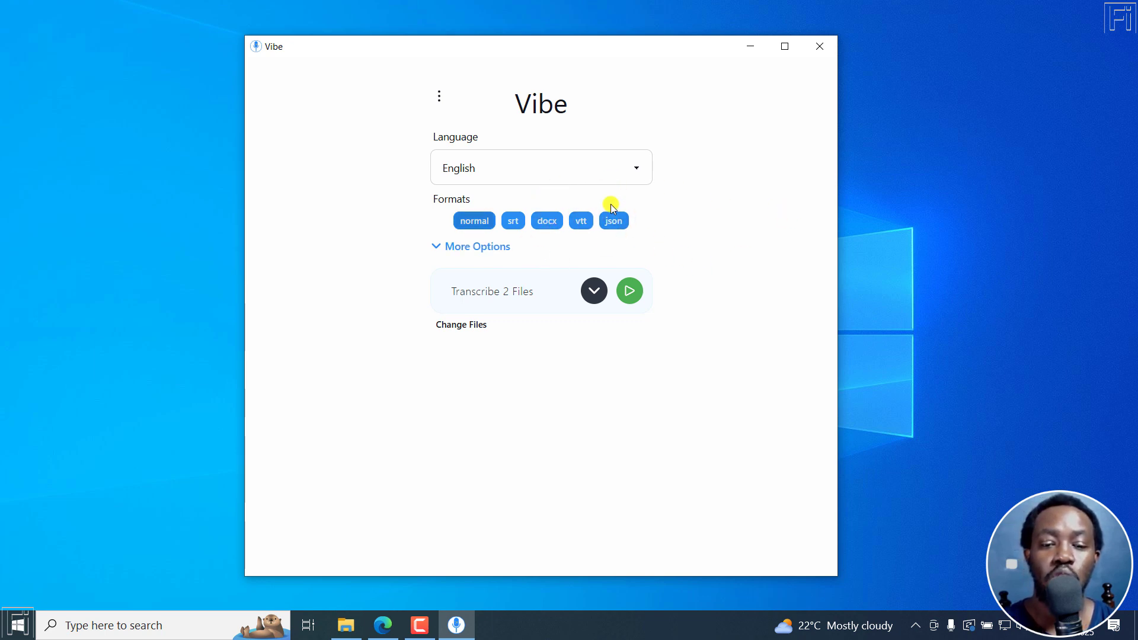
click(615, 221)
click(576, 220)
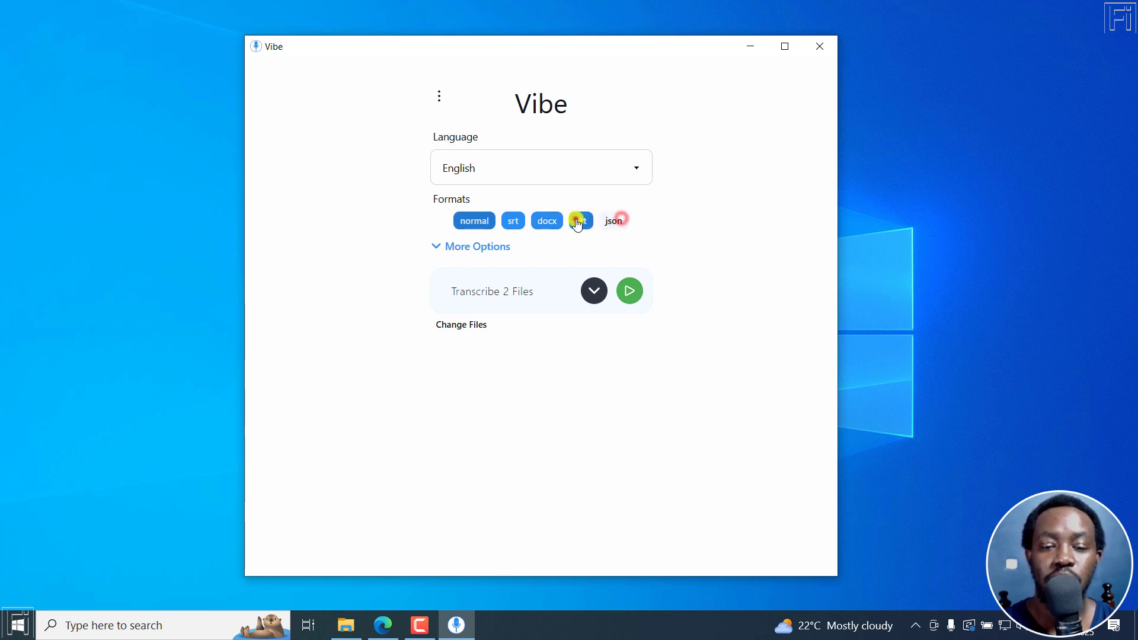
click(547, 221)
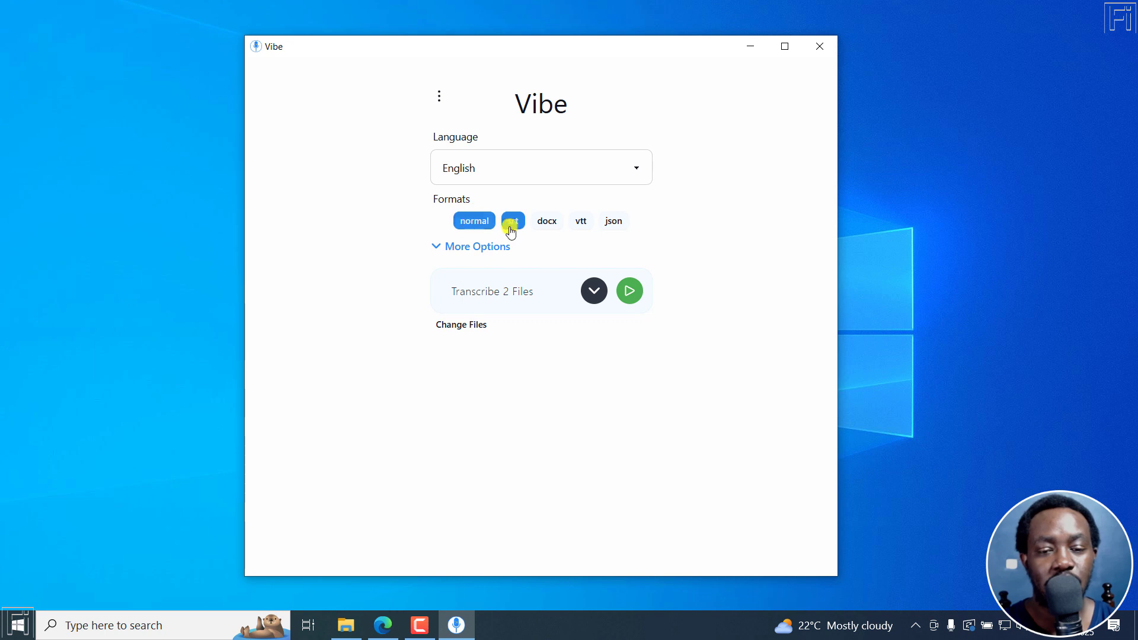
Review the additional transcription options, such as speaker recognition and summarizing, and collapse them again.
click(464, 248)
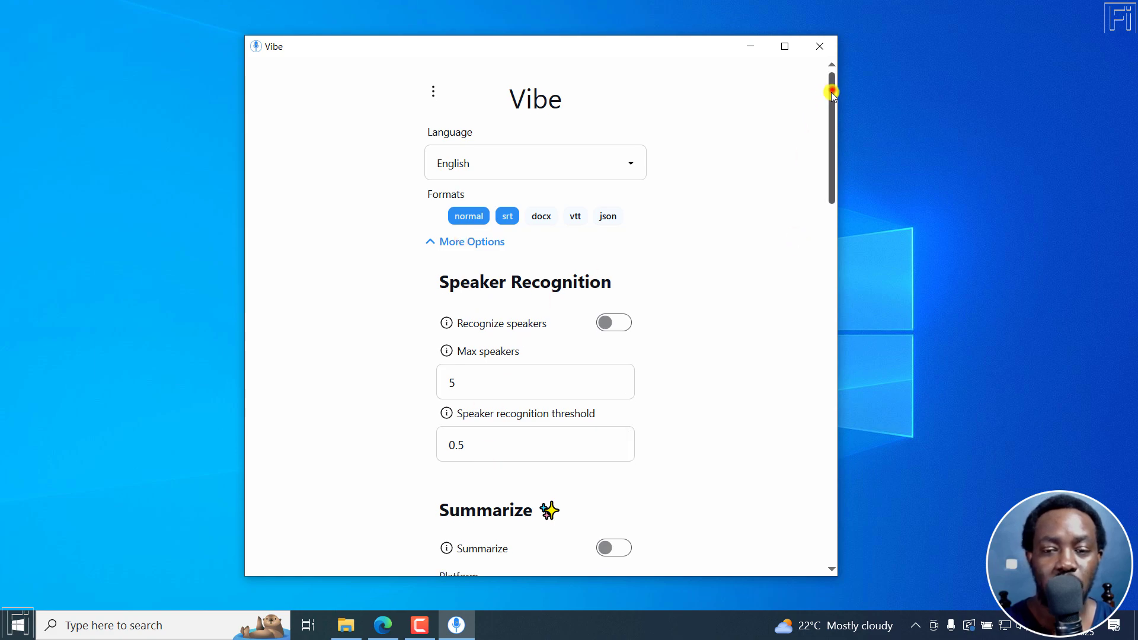
drag(831, 92, 844, 56)
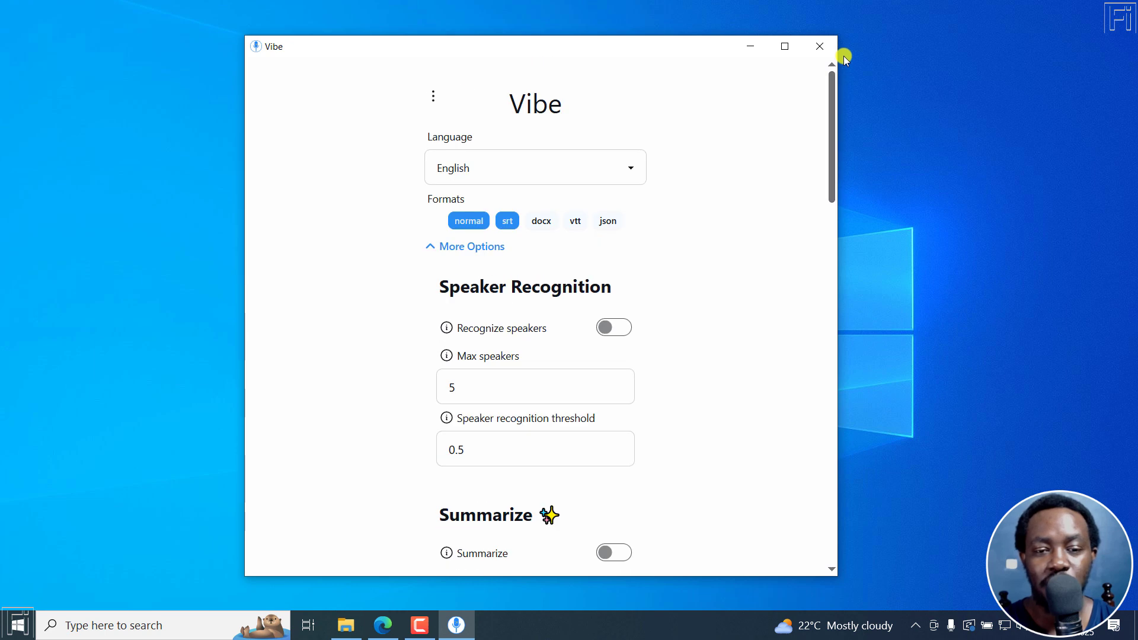
click(446, 252)
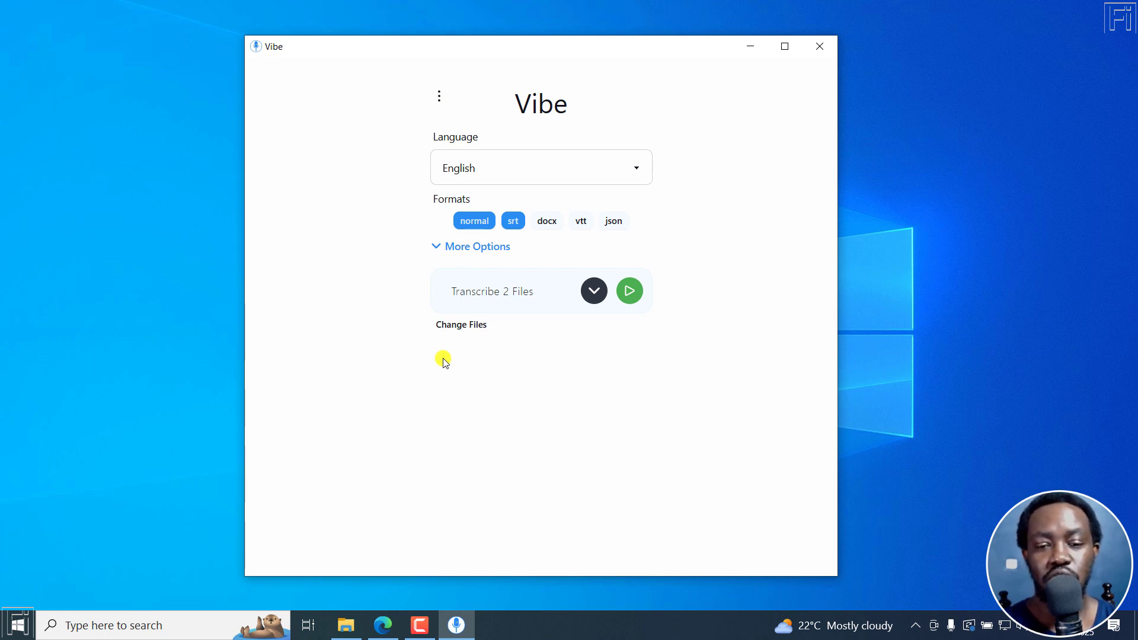
Start transcribing the two listed videos and arrange the Vibe app and the video folder side by side.
click(597, 292)
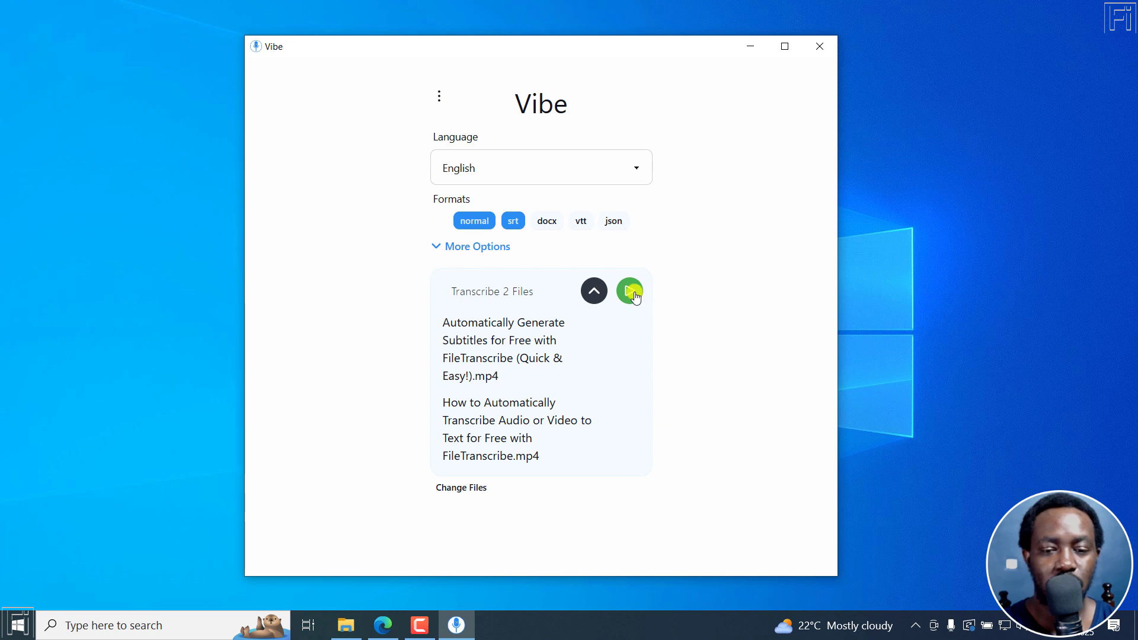
click(630, 293)
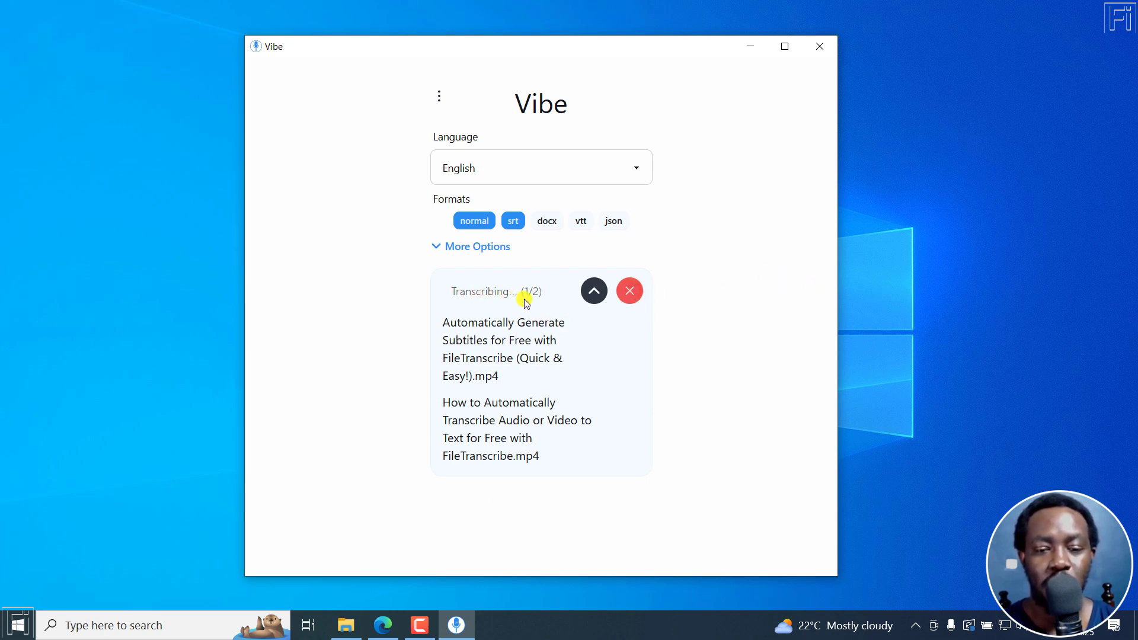
drag(397, 49, 161, 41)
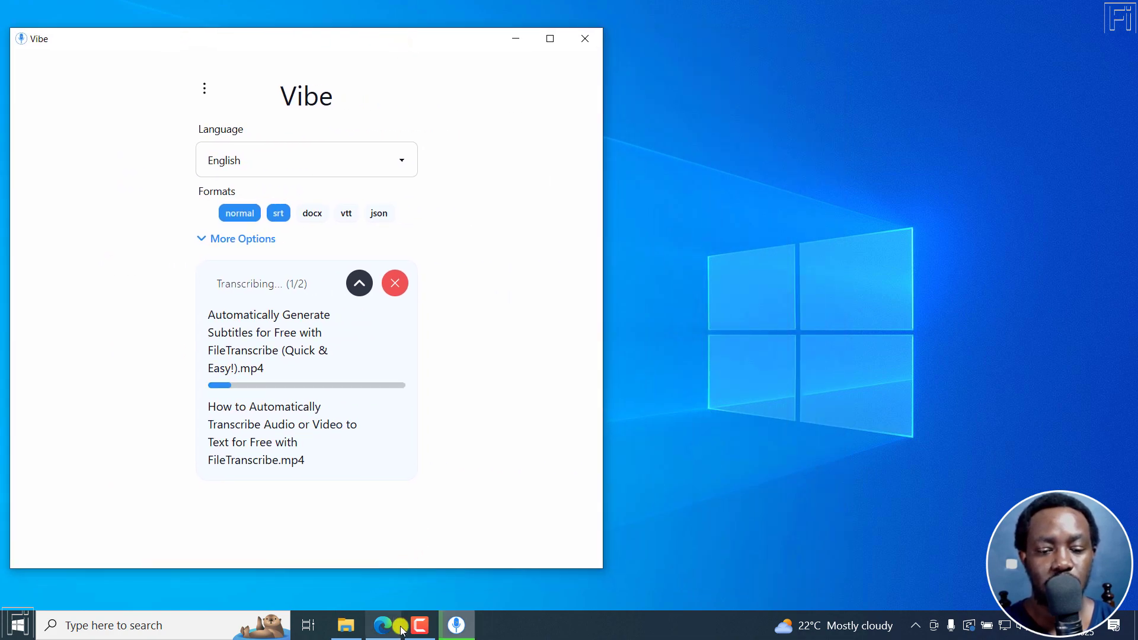
click(346, 625)
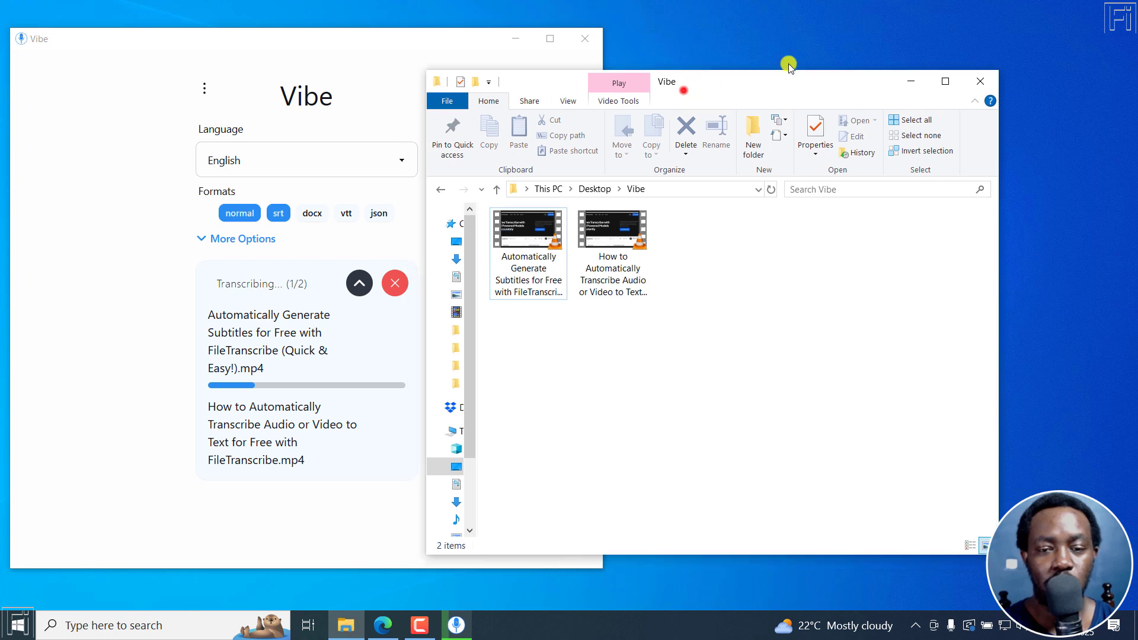
drag(788, 67, 889, 46)
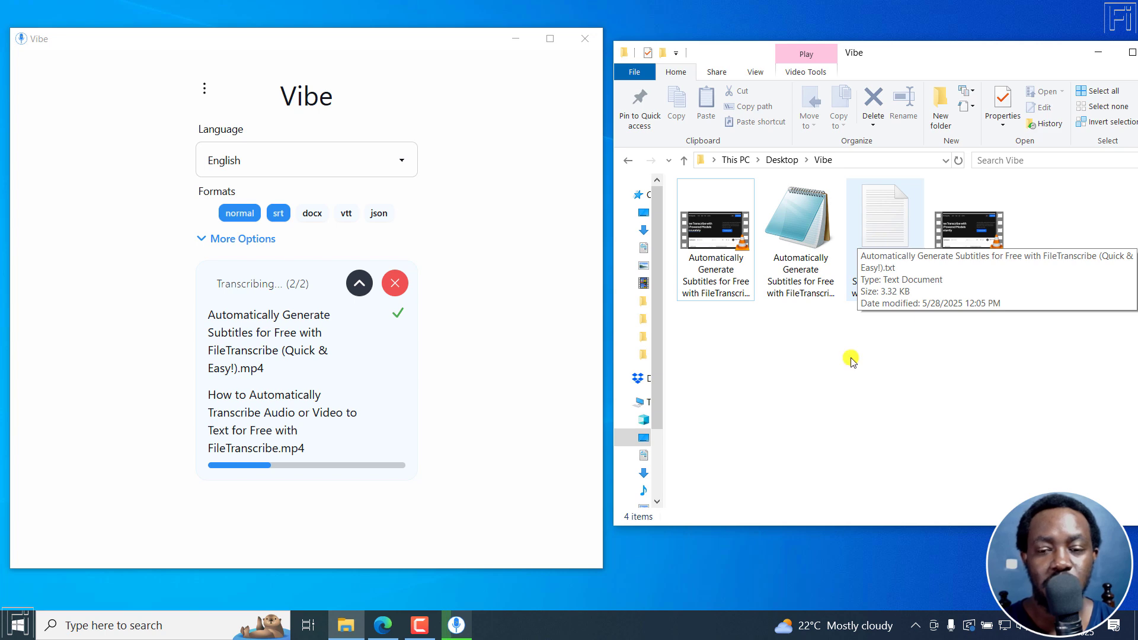
Examine the transcript files saved beside the videos in the folder and return to the Vibe app.
click(835, 454)
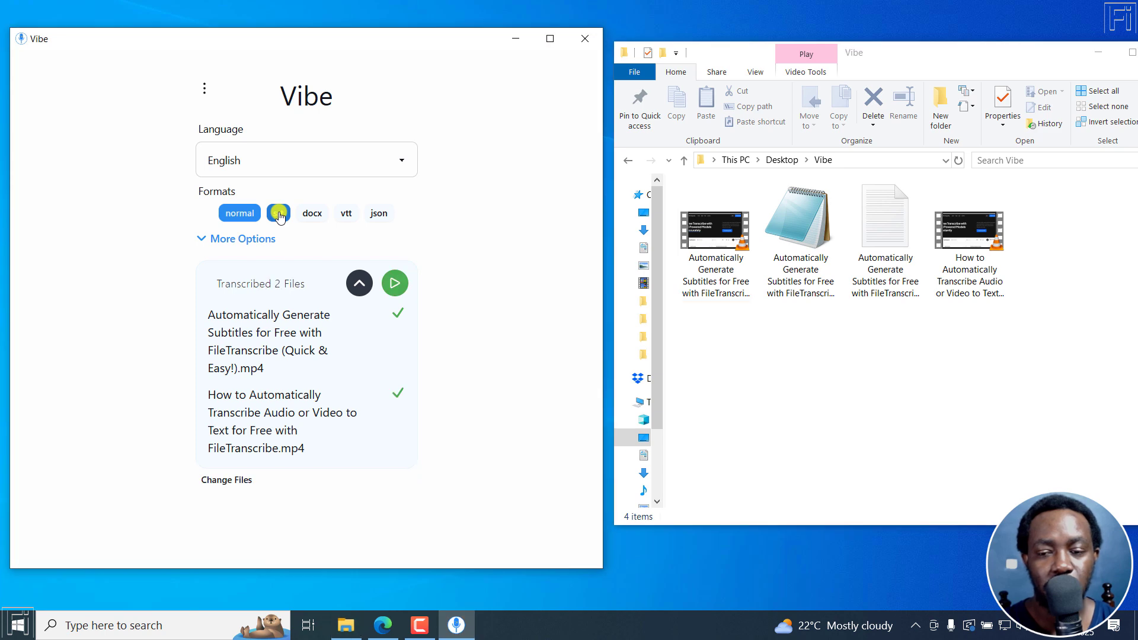
drag(875, 53, 727, 43)
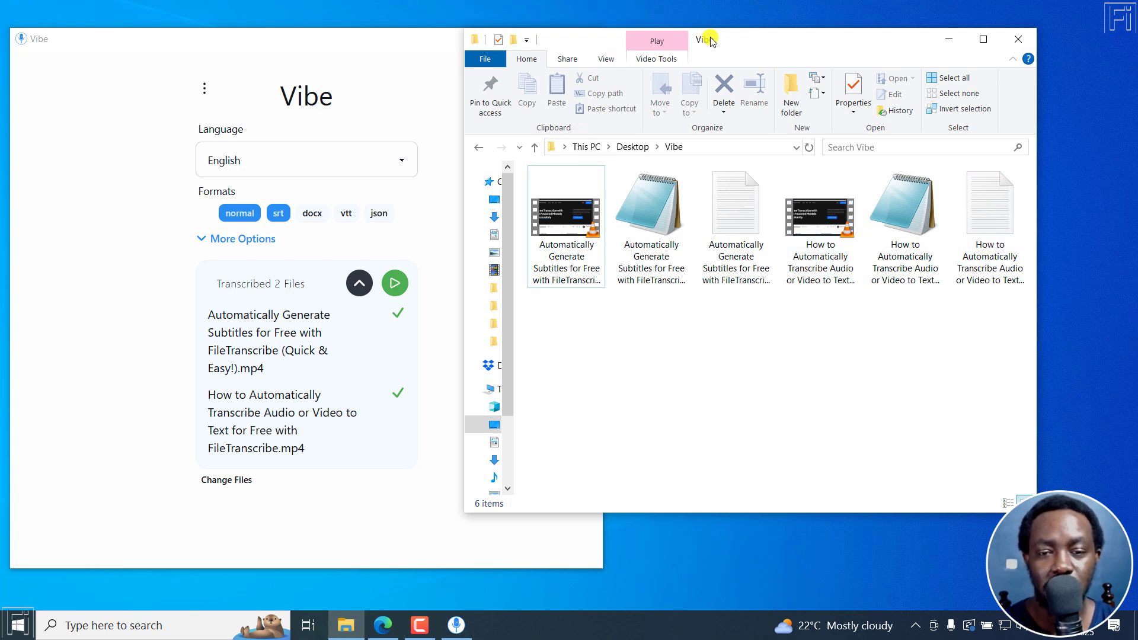
drag(711, 40, 852, 45)
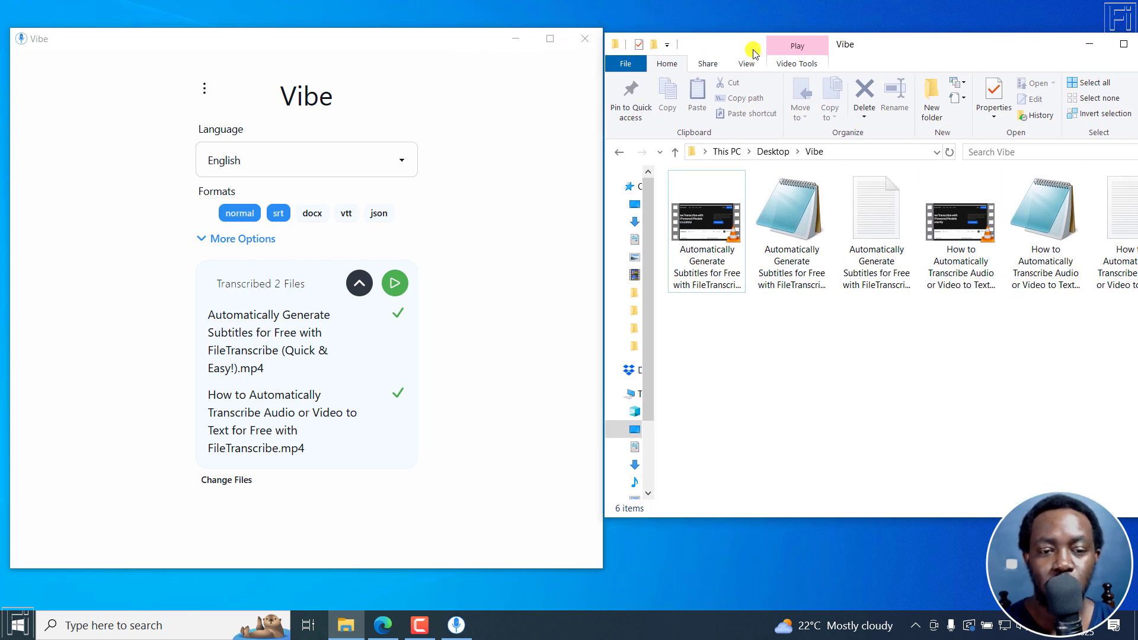
click(387, 44)
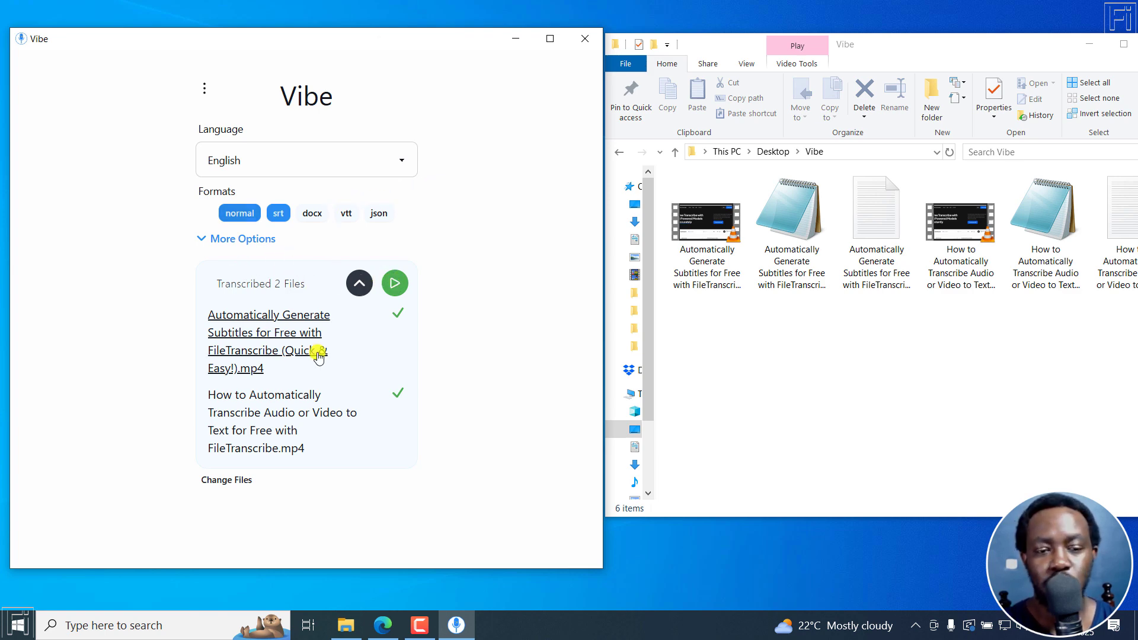
Change the source to only the "How to Automatically Transcribe Audio or Video to Text" video and expand the advanced folder options.
click(214, 483)
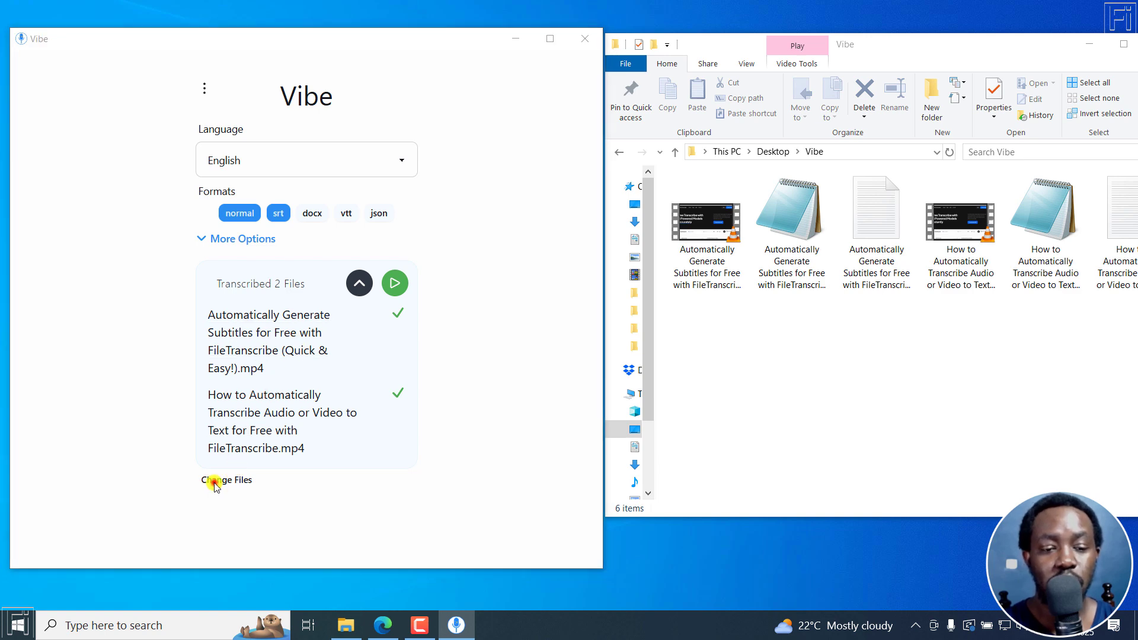
click(201, 204)
click(439, 379)
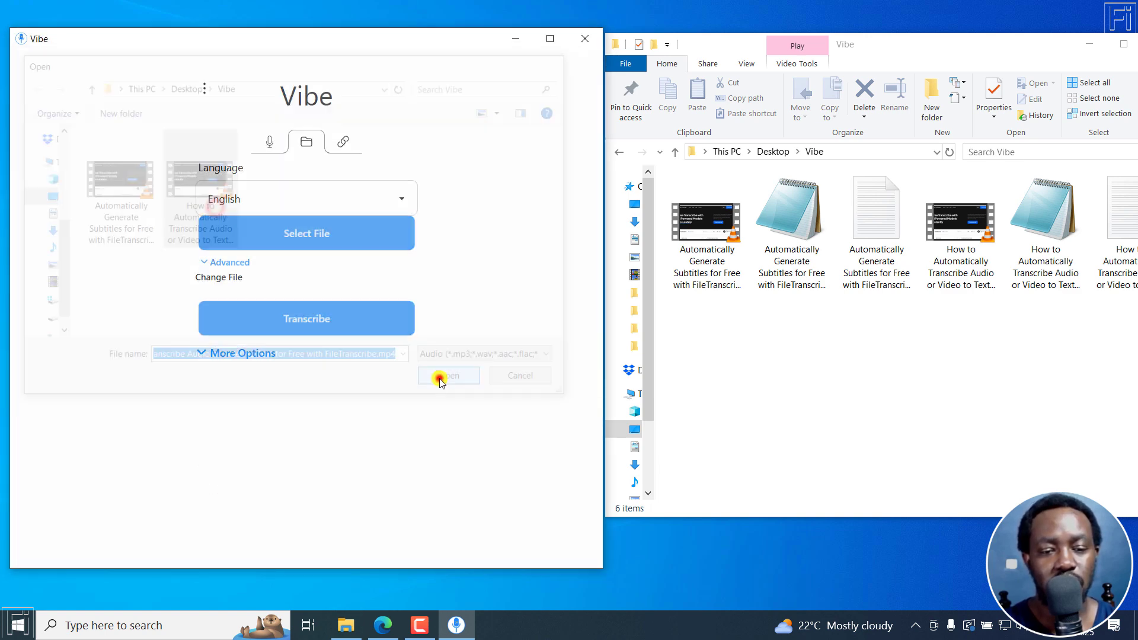
click(218, 267)
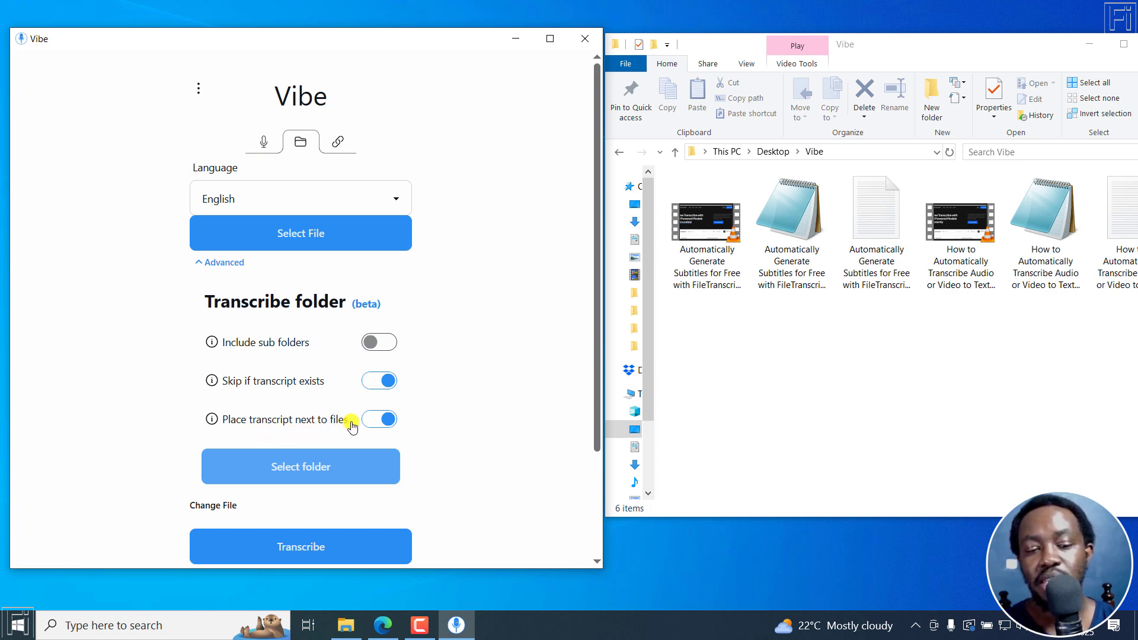
click(770, 356)
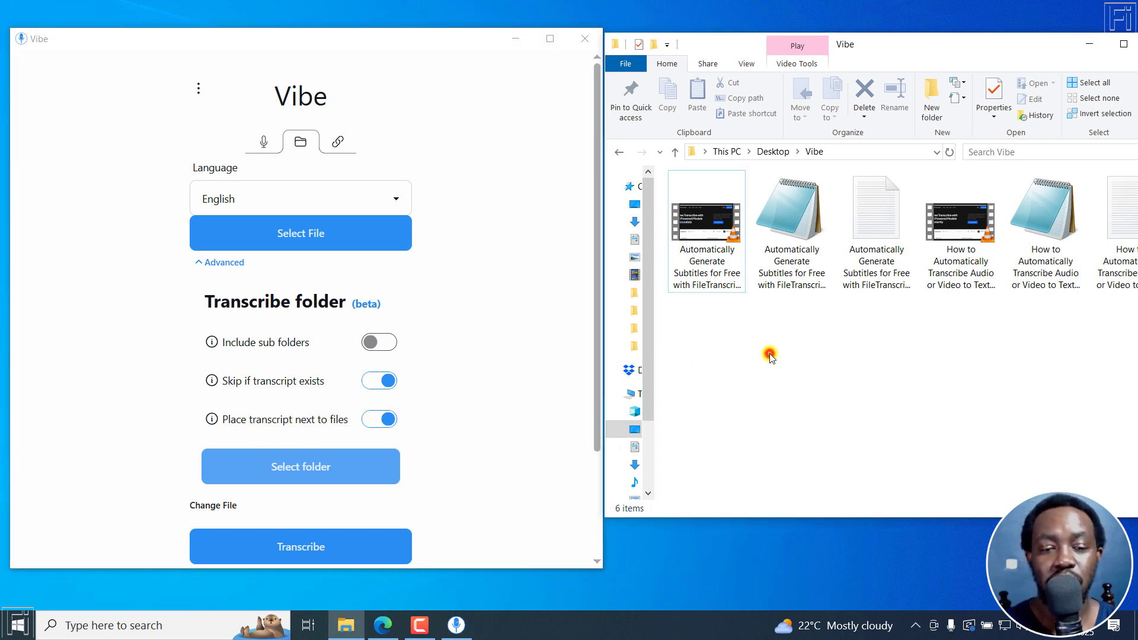